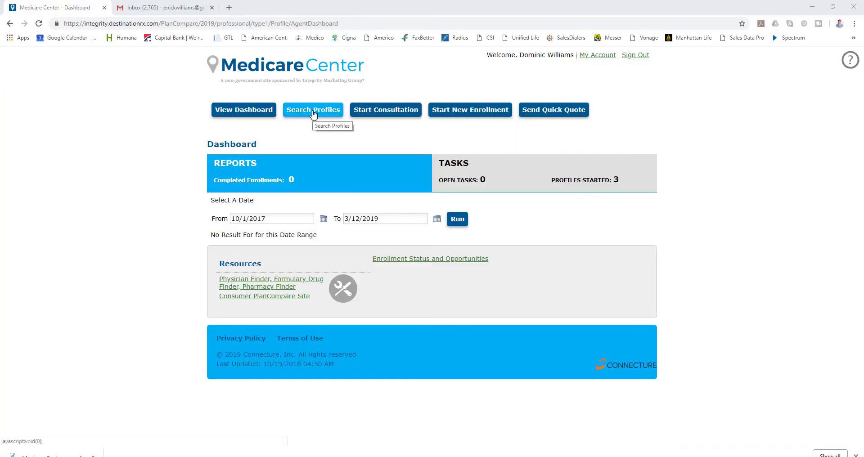
Step: Search profiles by first name 'bob' to find Bob Smith
click(314, 114)
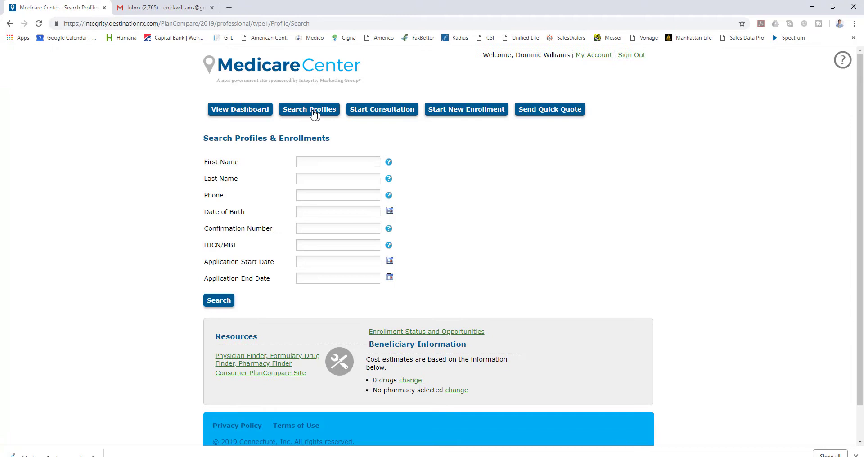
click(334, 162)
text(bob)
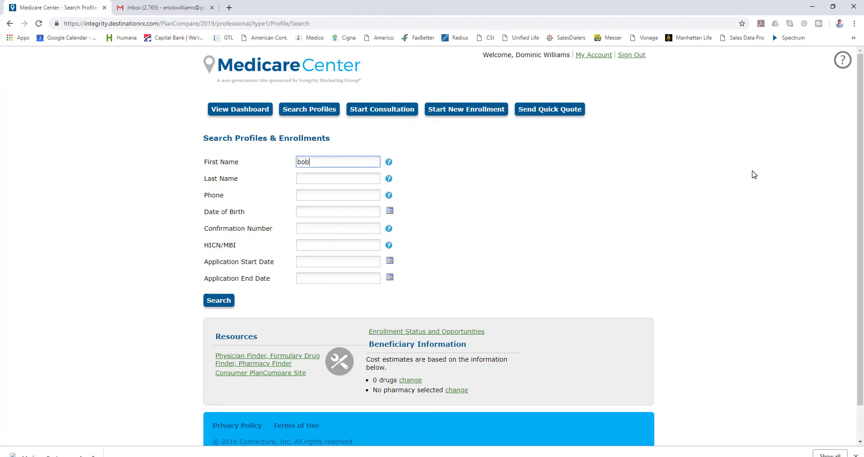
click(215, 302)
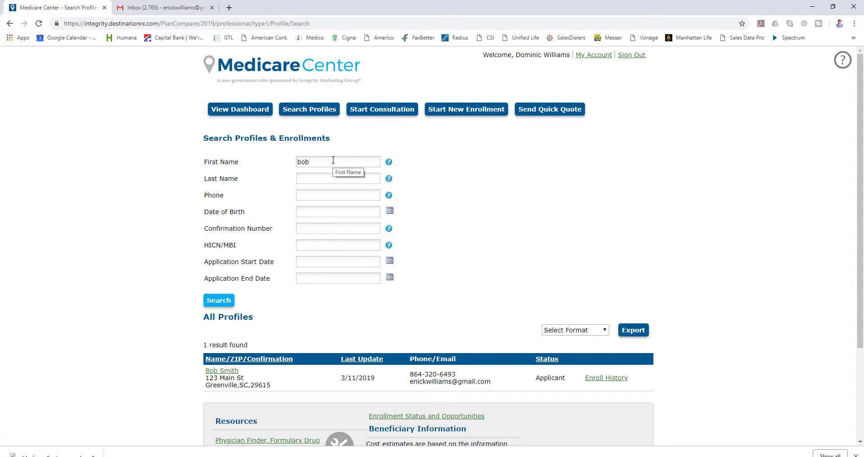
click(222, 374)
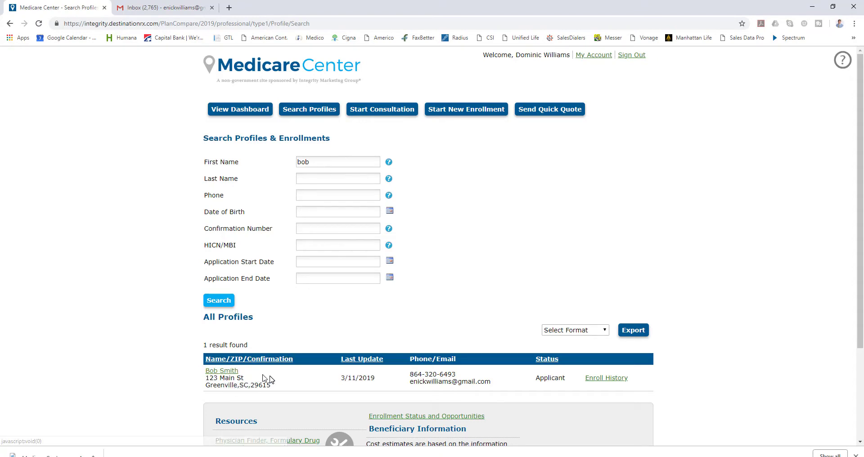
click(220, 374)
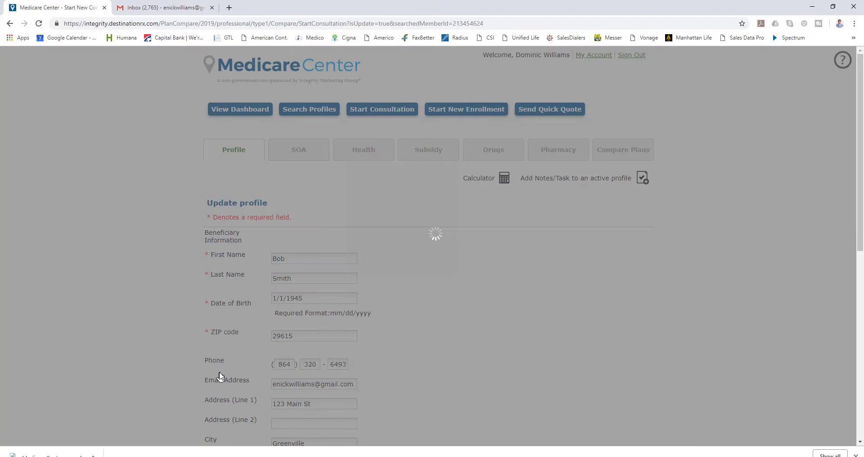
scroll(221, 376, down, 4)
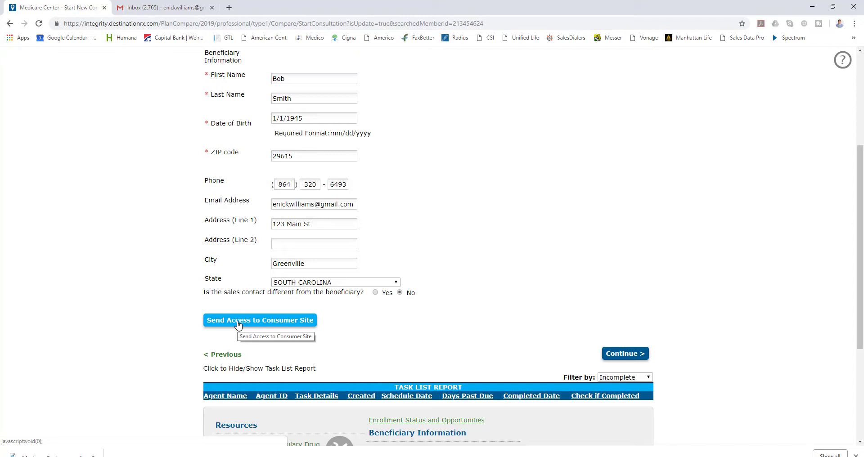
click(238, 325)
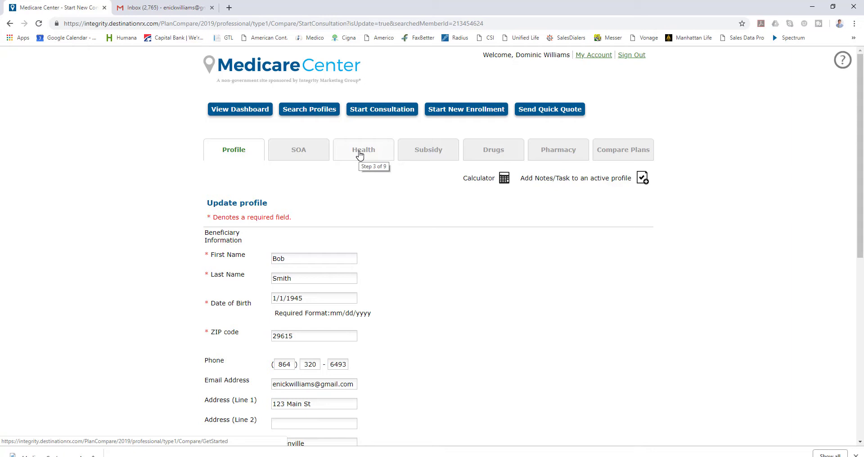
Step: Set Bob's age range to 65 - 69, then advance through Subsidy to Drugs
click(360, 155)
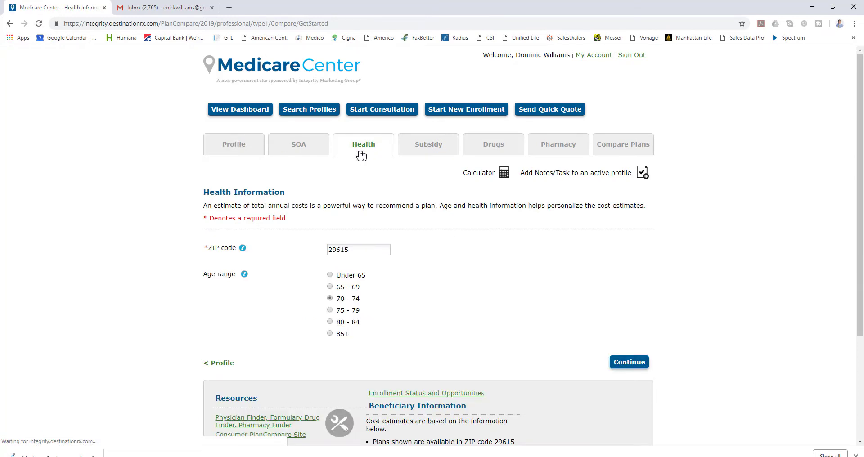
click(330, 286)
scroll(540, 311, down, 3)
scroll(500, 273, up, 3)
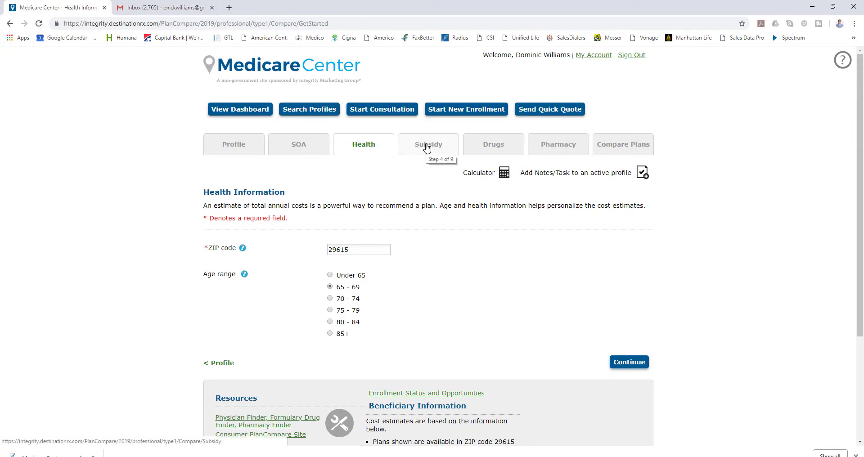
click(427, 148)
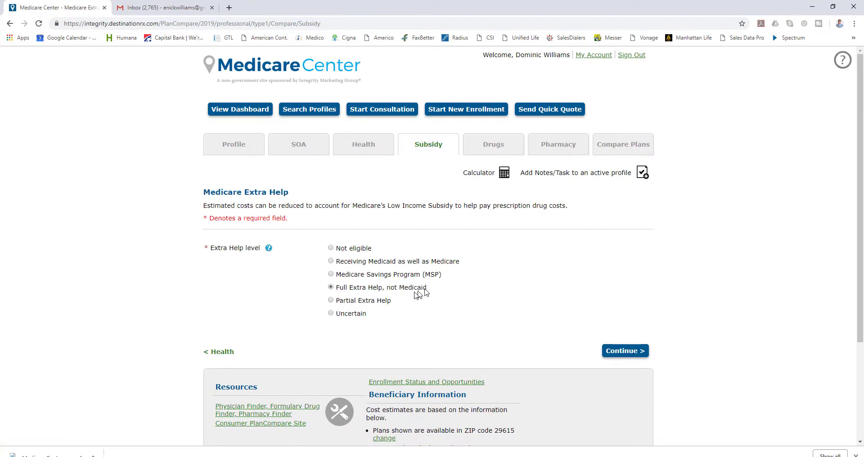
click(513, 159)
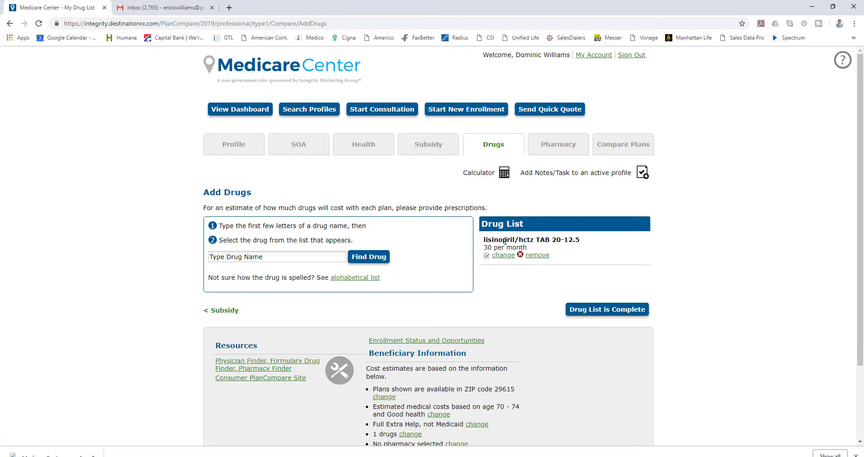
Step: Add metoprolol/hydrochlorothiazide to Bob's drug list and mark the list complete
click(281, 257)
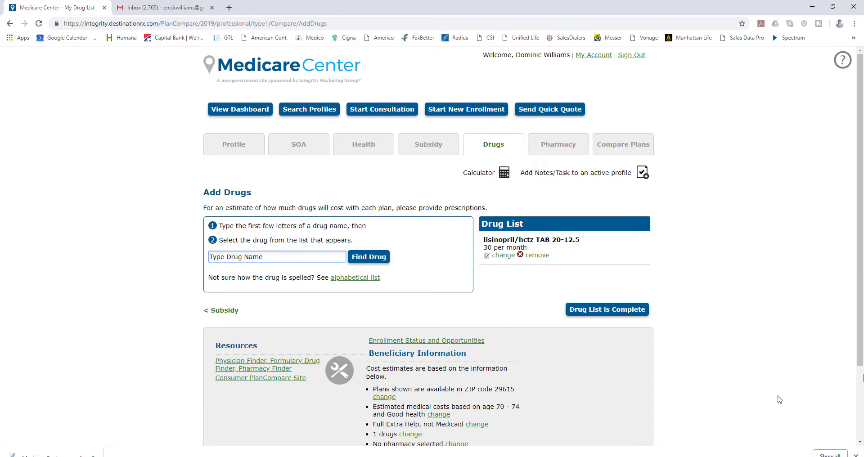
text(met)
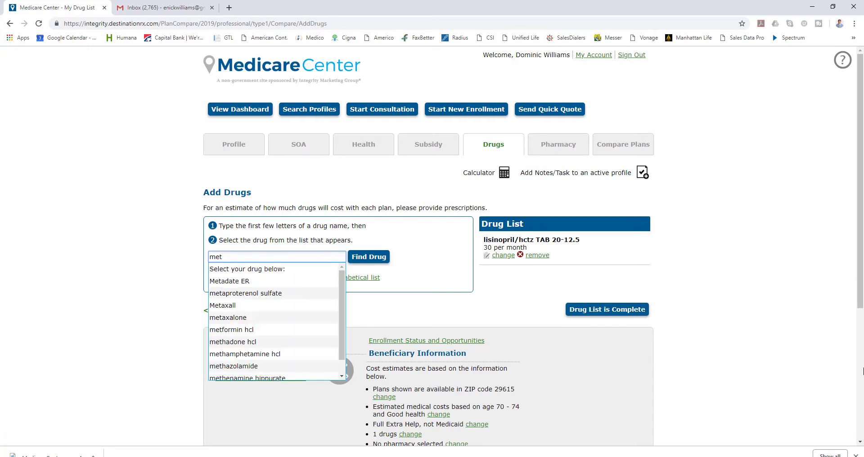
text(op)
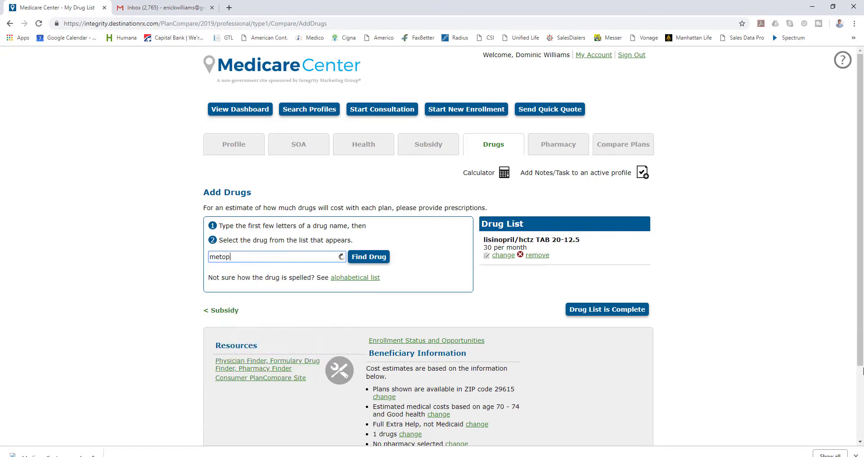
key(Down)
key(Down)
key(Down)
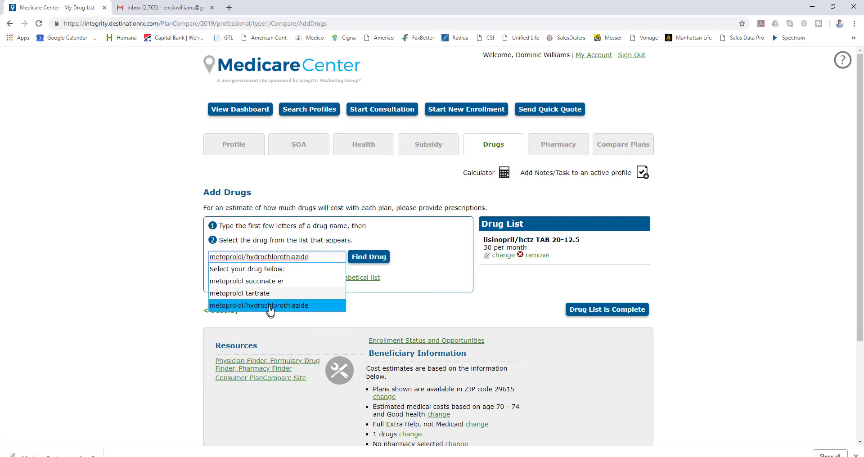
key(Return)
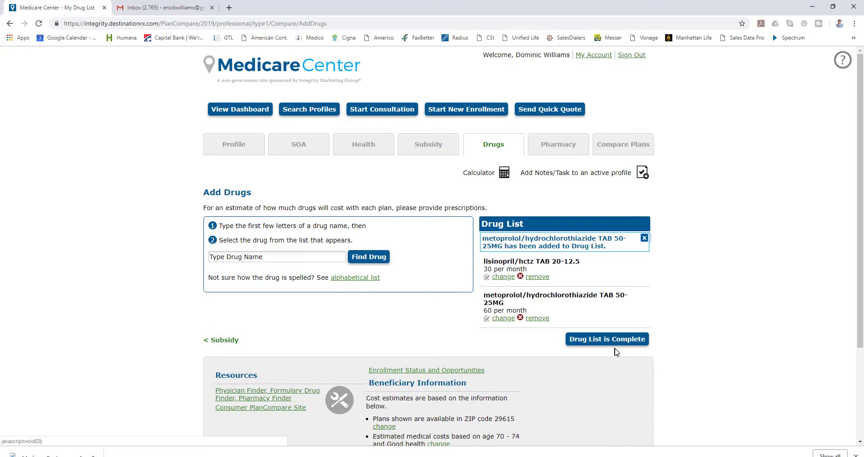
click(615, 345)
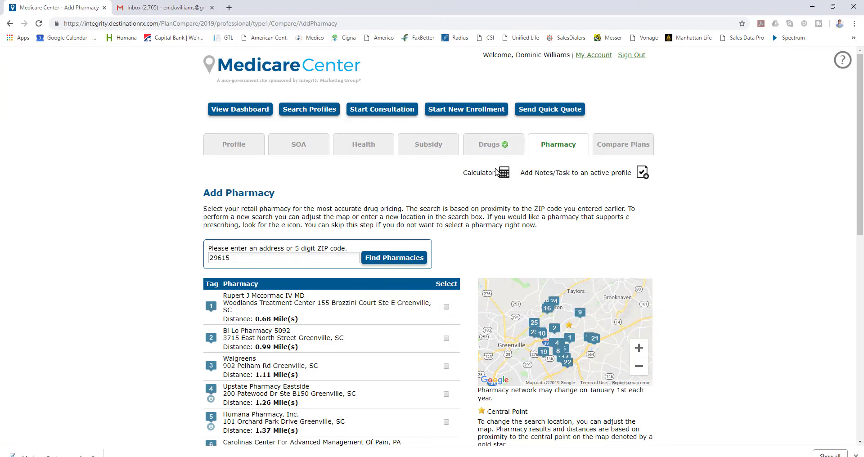
Step: Skip pharmacy selection and jump to Compare Plans
click(622, 151)
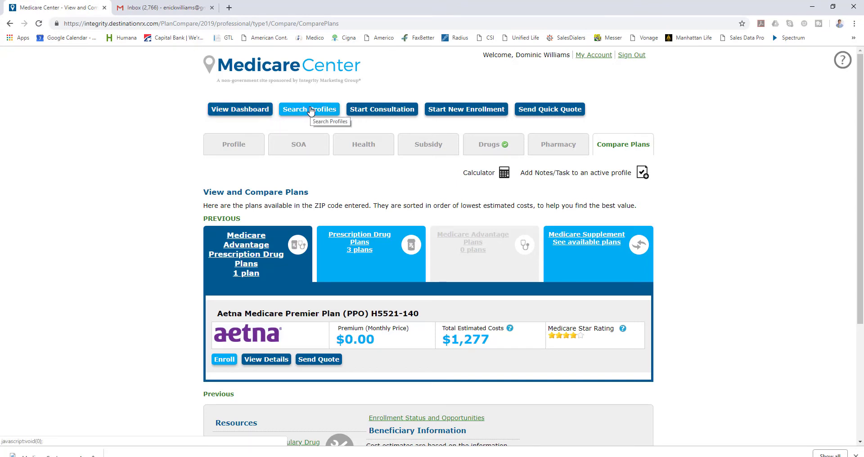
click(235, 150)
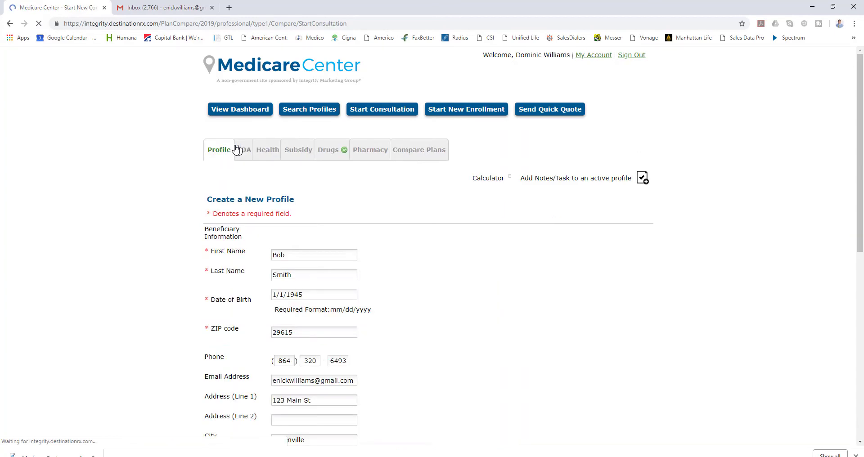
scroll(378, 217, down, 2)
scroll(378, 217, down, 3)
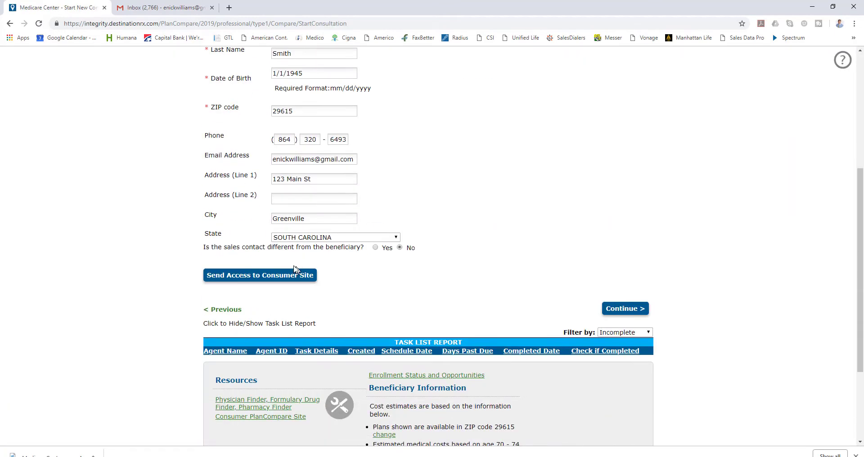
click(264, 279)
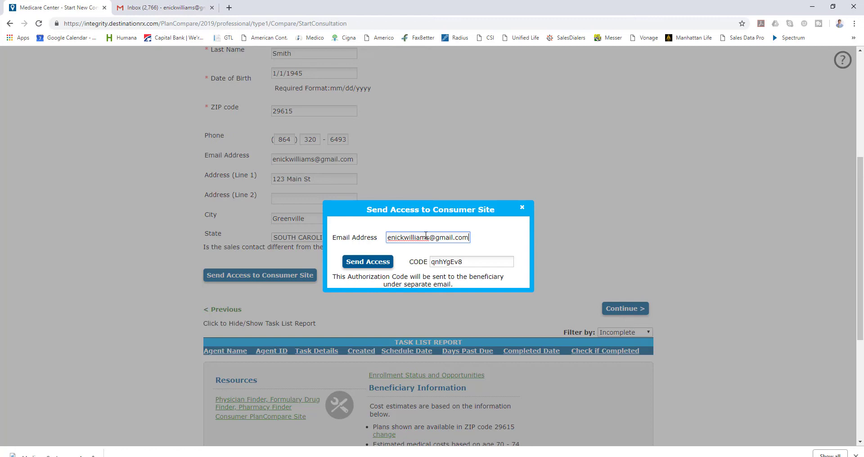
drag(465, 243, 398, 240)
click(461, 238)
Step: Copy the authorization code and switch to the Gmail inbox
drag(469, 263, 415, 269)
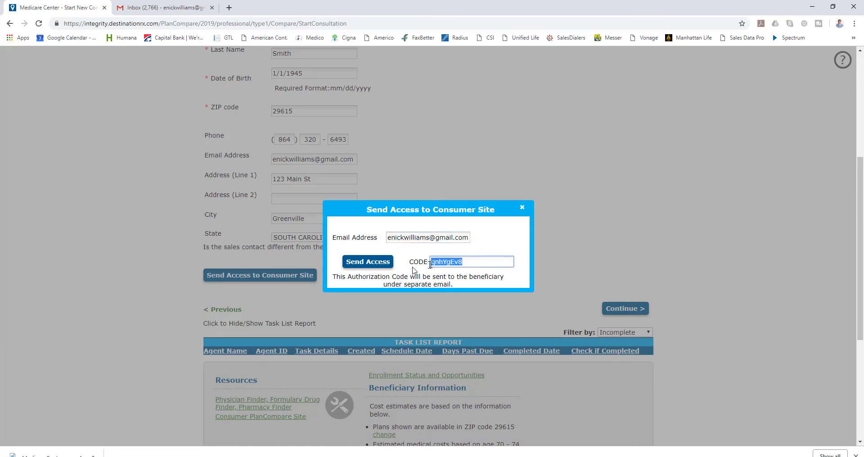
right_click(452, 265)
click(470, 272)
click(149, 12)
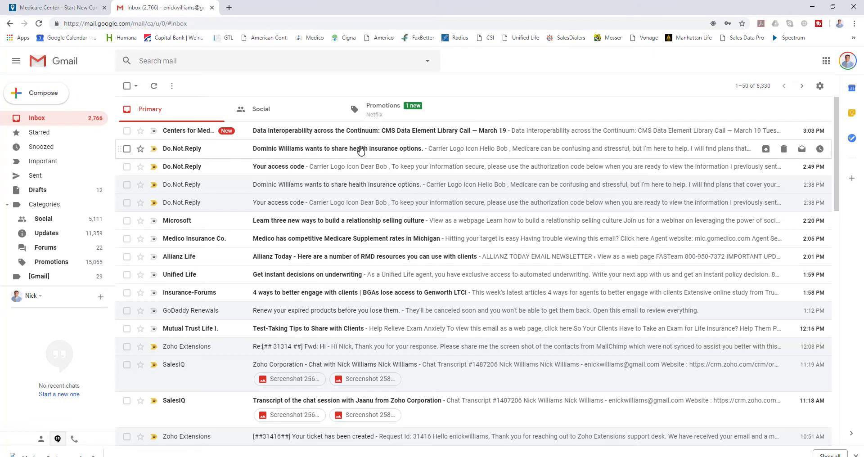
Step: Open the health insurance options email and its Get started authorization page
click(360, 150)
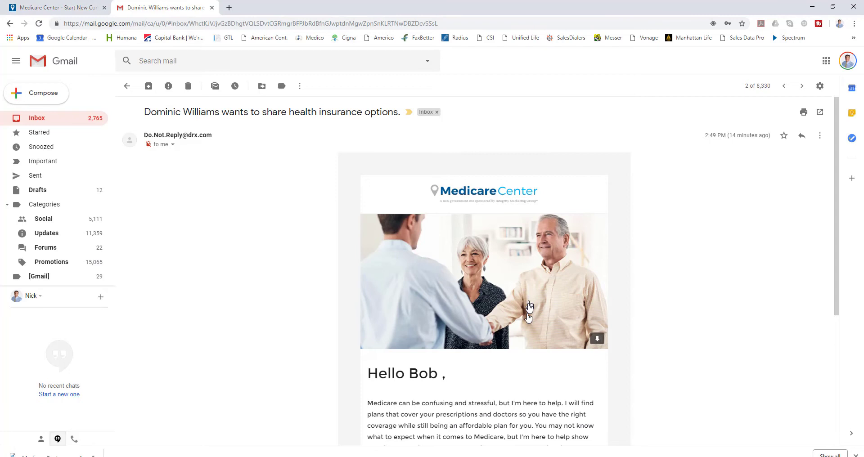
scroll(504, 330, down, 3)
scroll(505, 330, down, 2)
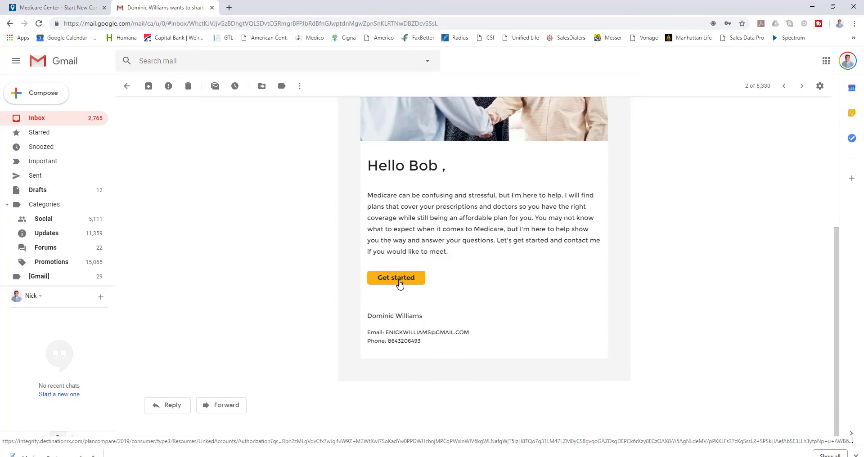
click(399, 284)
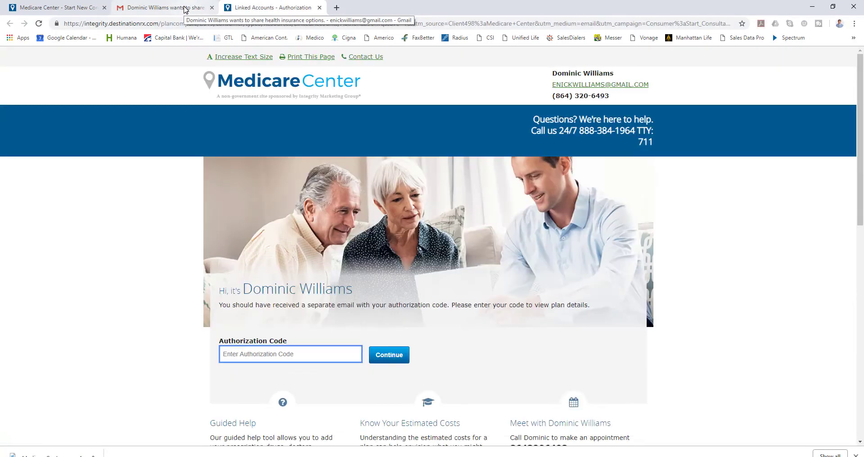
click(182, 8)
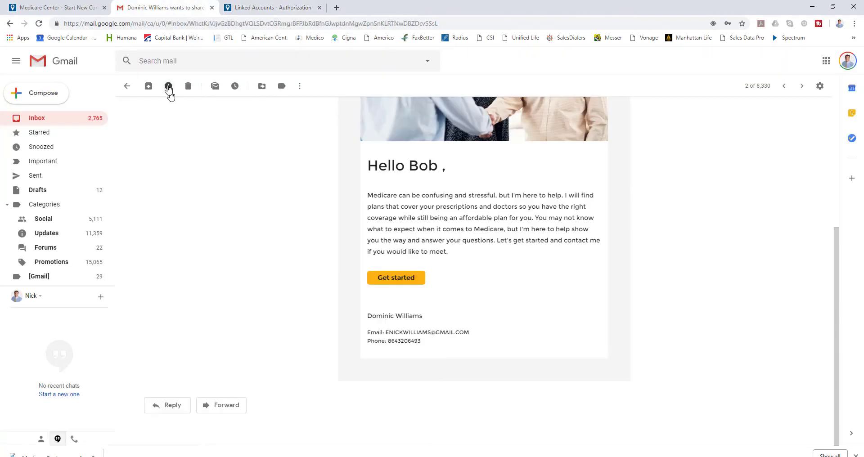
Step: Copy the code from the 'Your access code' email and return to the authorization page
click(38, 119)
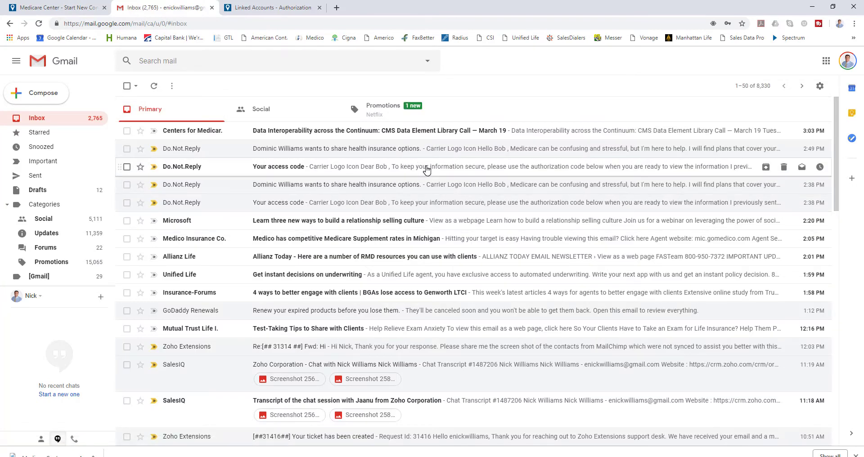
click(426, 167)
scroll(380, 317, down, 1)
scroll(442, 394, down, 2)
scroll(411, 242, down, 1)
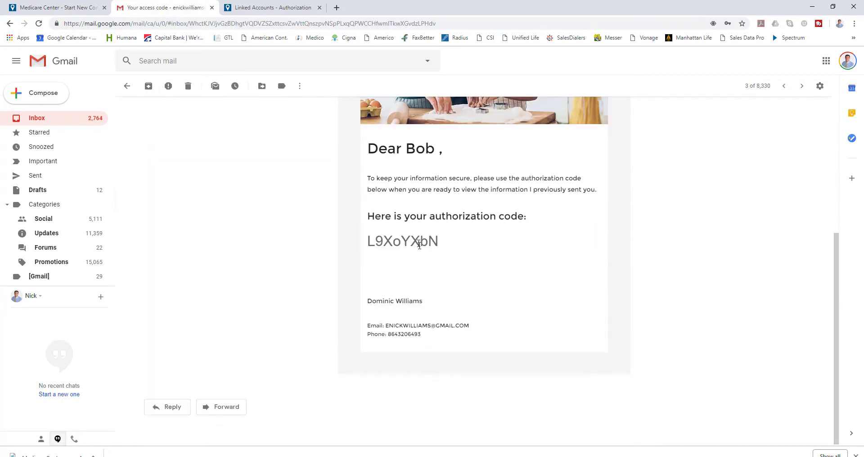
scroll(440, 240, down, 1)
drag(437, 241, 368, 242)
right_click(377, 241)
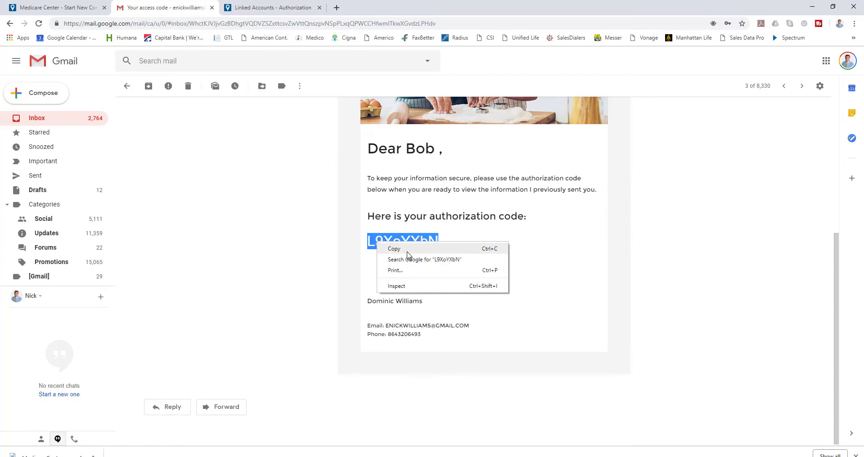
click(395, 249)
click(270, 7)
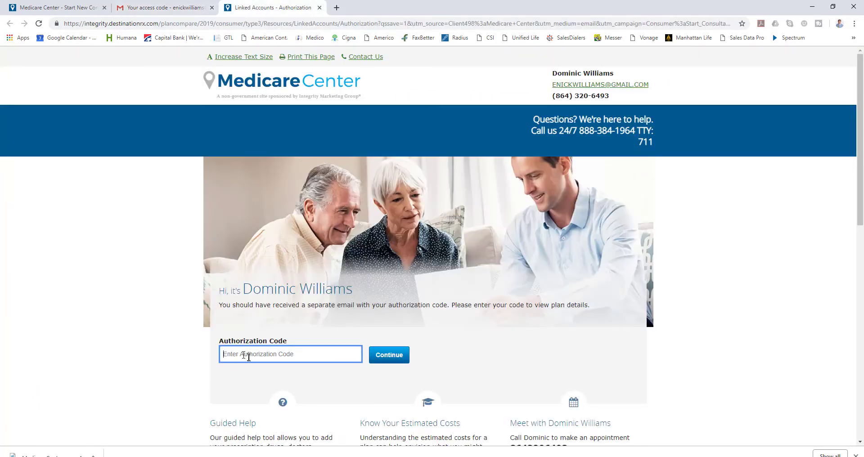
Step: Paste the authorization code, continue, and review Bob Smith's My Account page
click(248, 357)
right_click(234, 352)
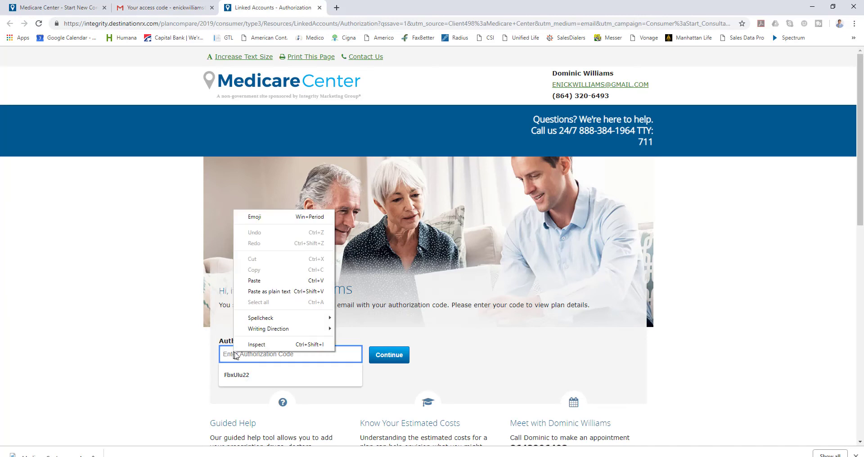
click(268, 284)
click(387, 356)
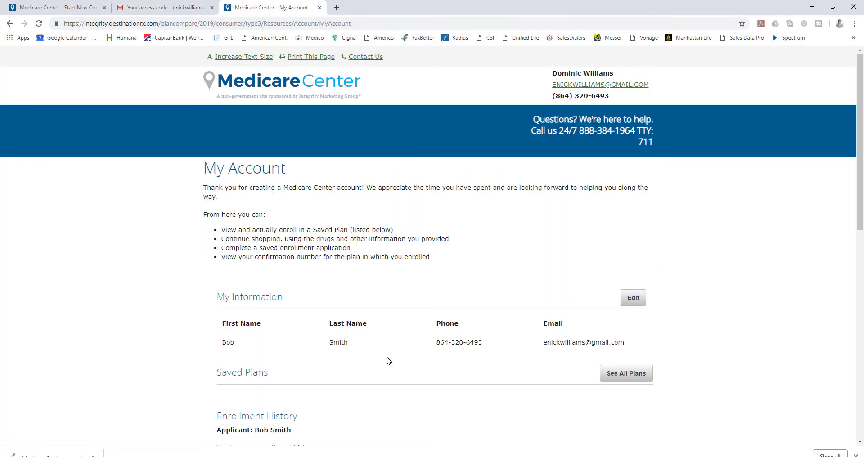
scroll(444, 334, down, 2)
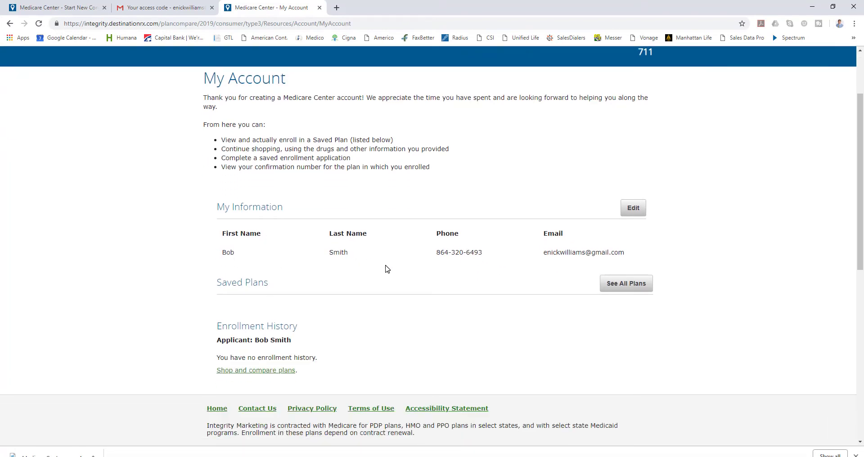
scroll(388, 269, up, 2)
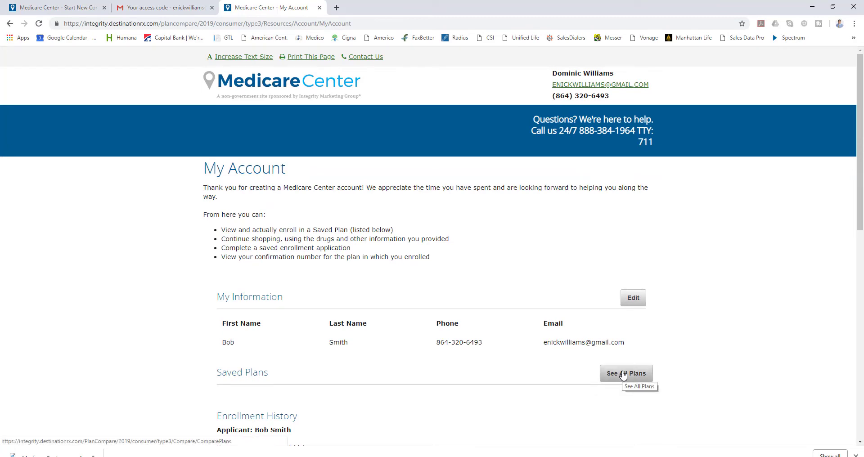
Step: Use See All Plans under Saved Plans to load the Choose a plan page
scroll(623, 376, down, 4)
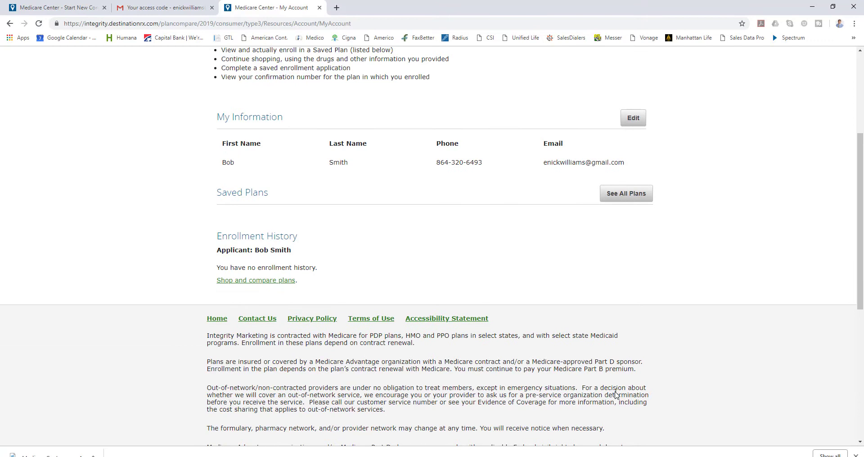
click(624, 196)
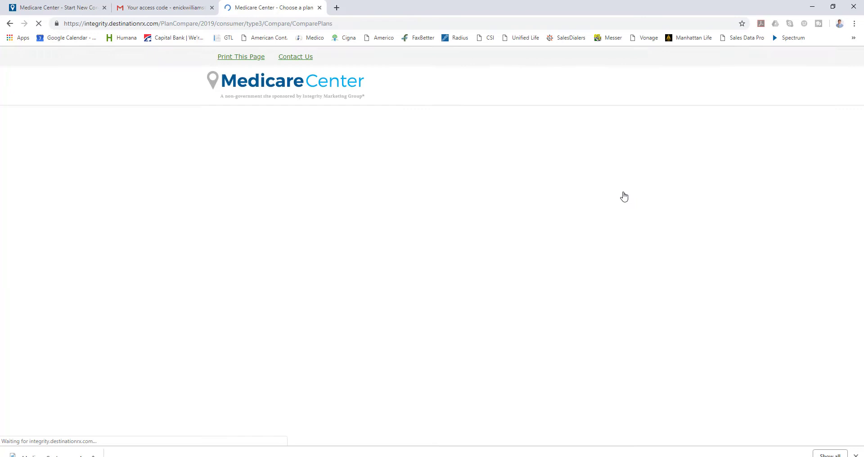
scroll(486, 262, down, 3)
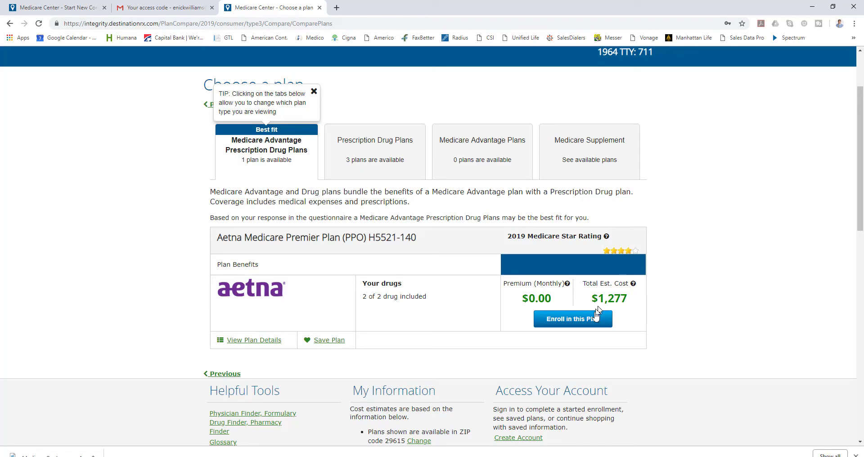
Step: Try enrolling in the Aetna plan, dismiss the redirect, and edit My Information
click(581, 321)
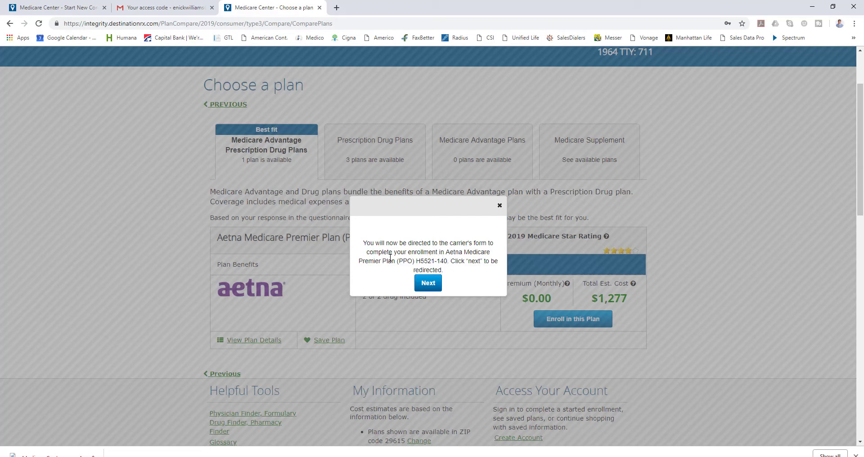
click(500, 205)
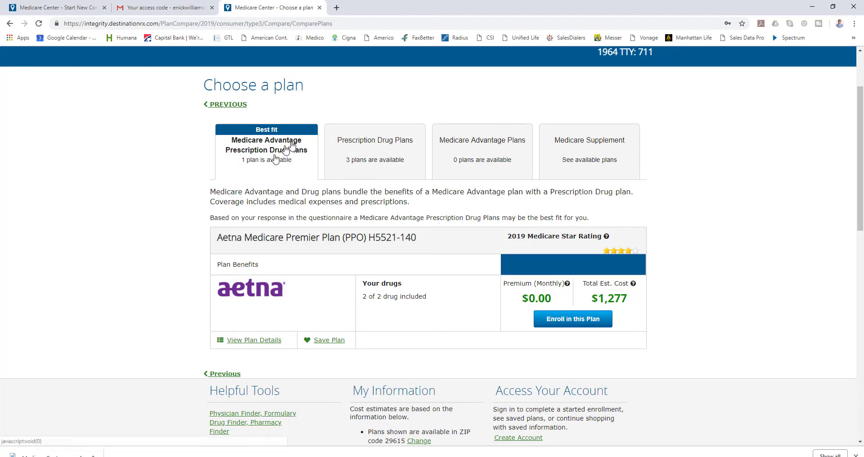
click(228, 104)
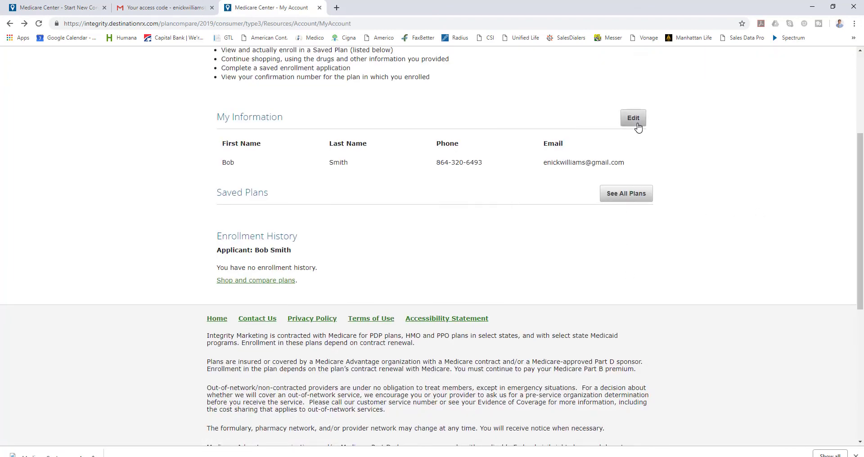
click(639, 127)
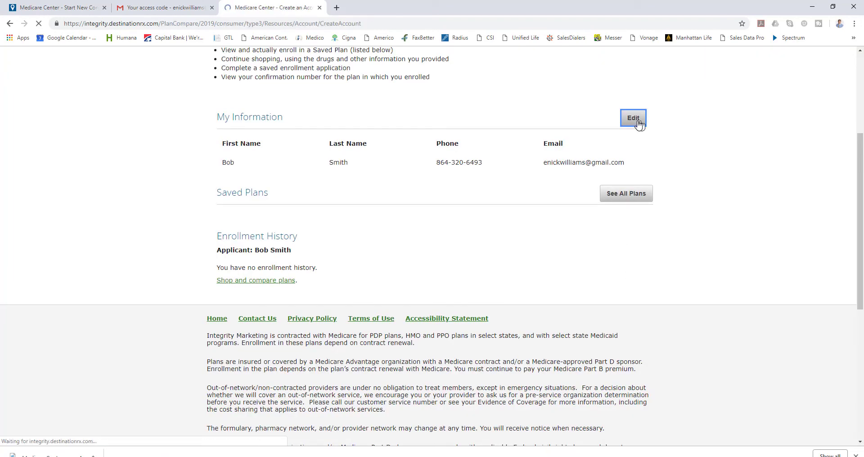
Step: Scroll down the prefilled Create an Account form to the blank Username and Password fields
scroll(401, 269, down, 1)
scroll(402, 272, down, 3)
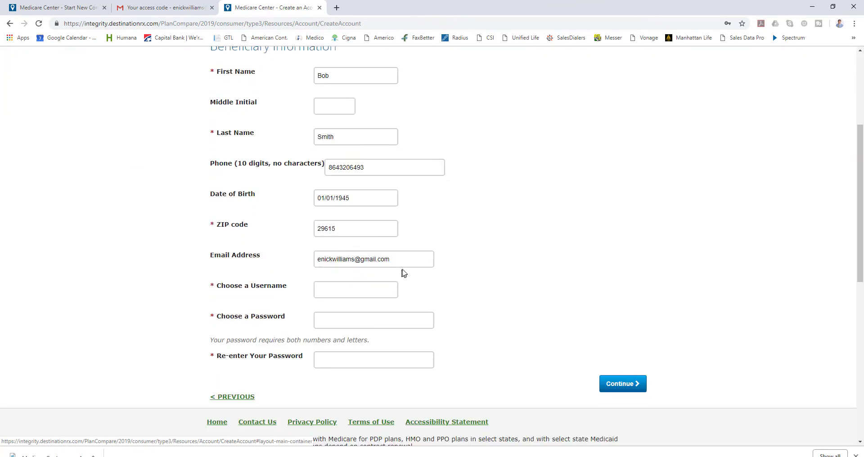
scroll(404, 220, down, 3)
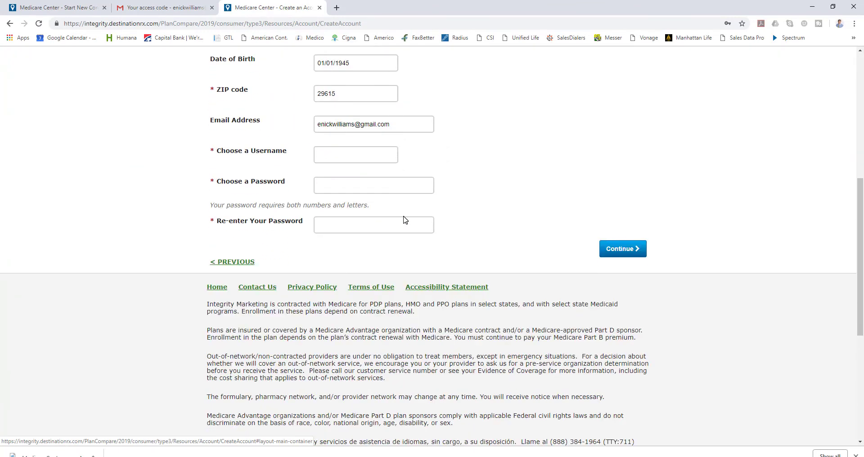